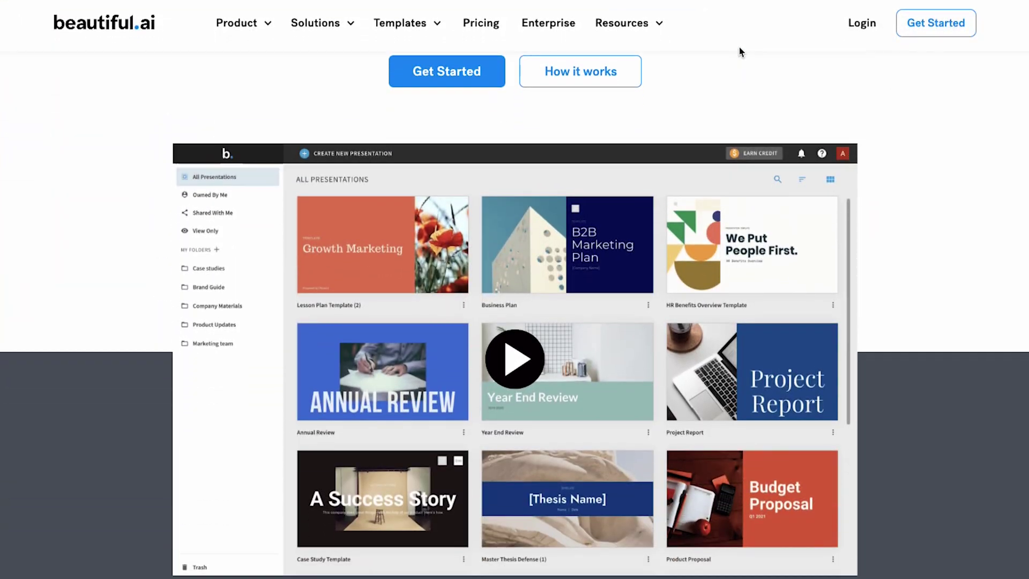
Step: Scroll the home page past the customer logos and how-to steps to step 4 on customizable themes
scroll(741, 52, down, 8)
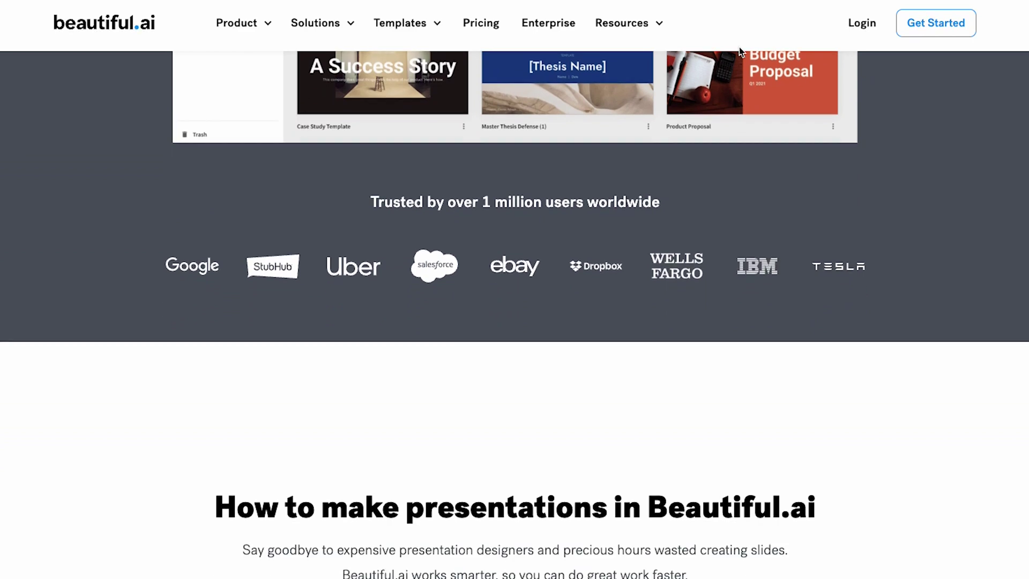
scroll(740, 52, down, 10)
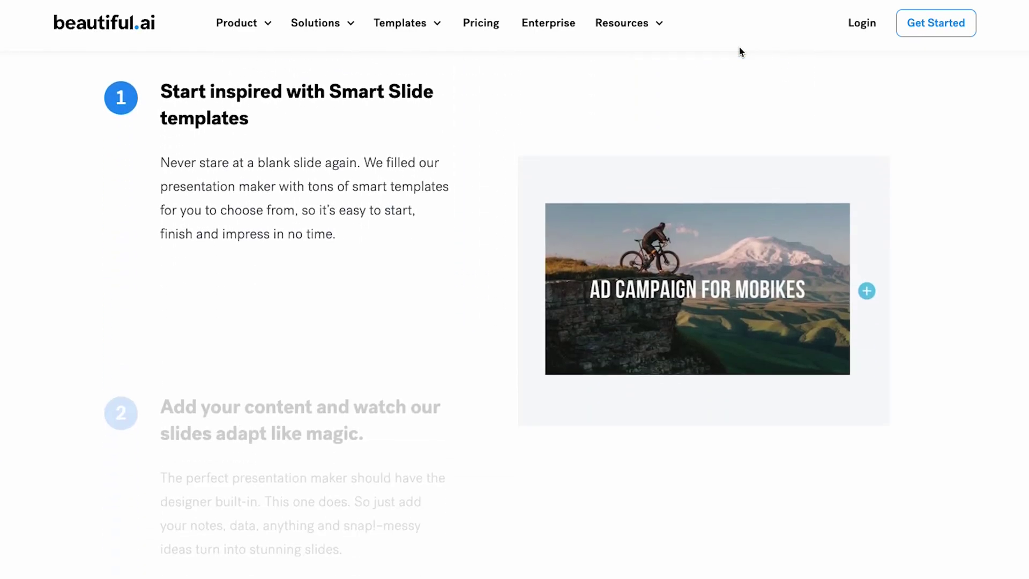
scroll(740, 52, down, 16)
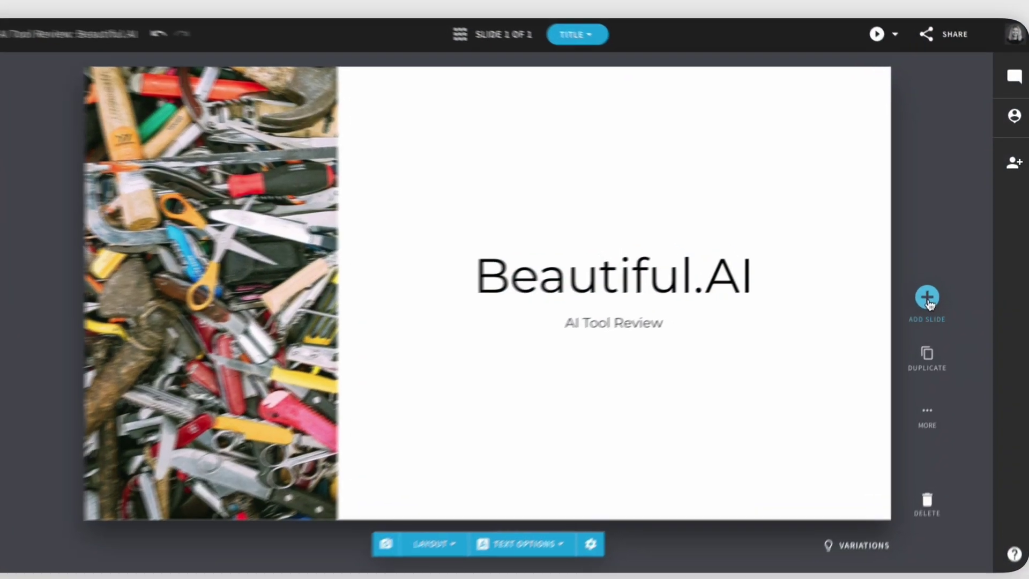
Step: Open the slide layout gallery, browse all its categories, and show the Team Members layouts
click(927, 300)
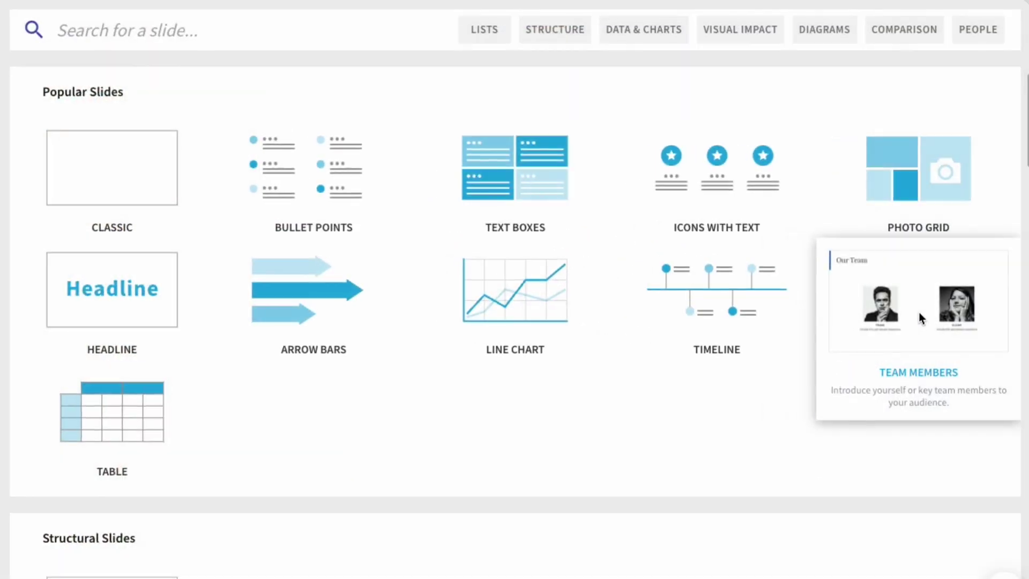
scroll(317, 222, down, 10)
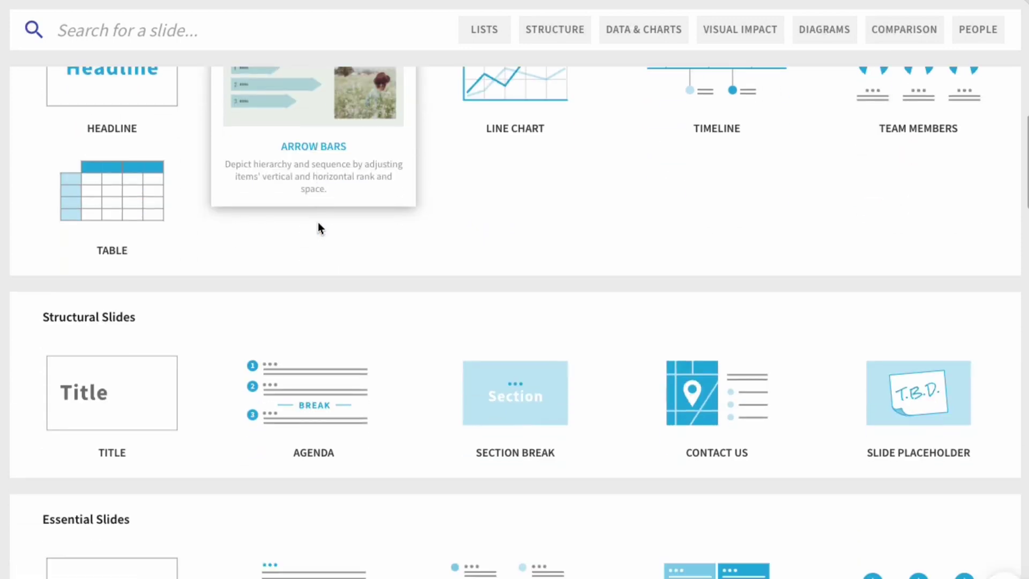
scroll(318, 222, down, 15)
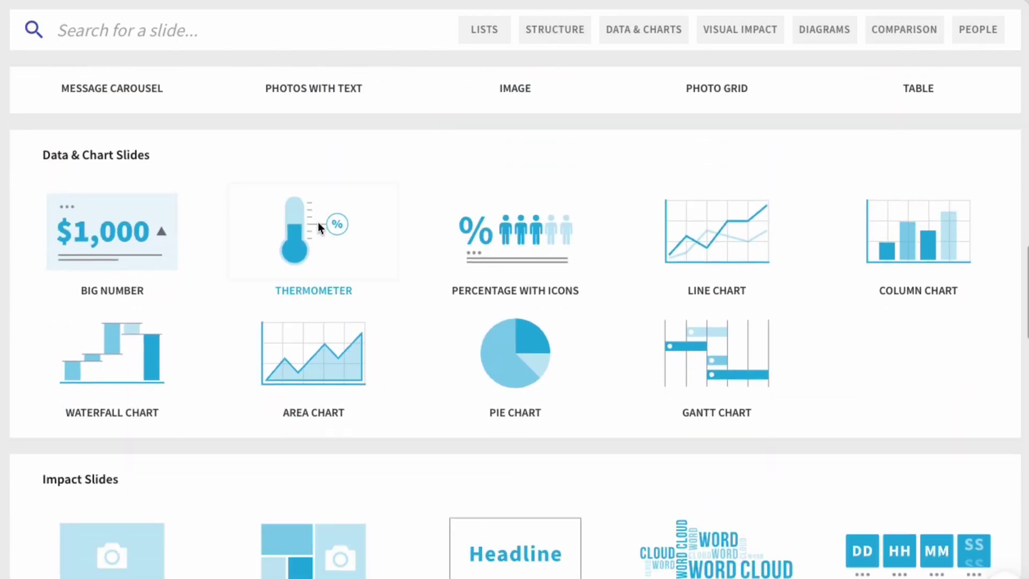
scroll(317, 222, down, 15)
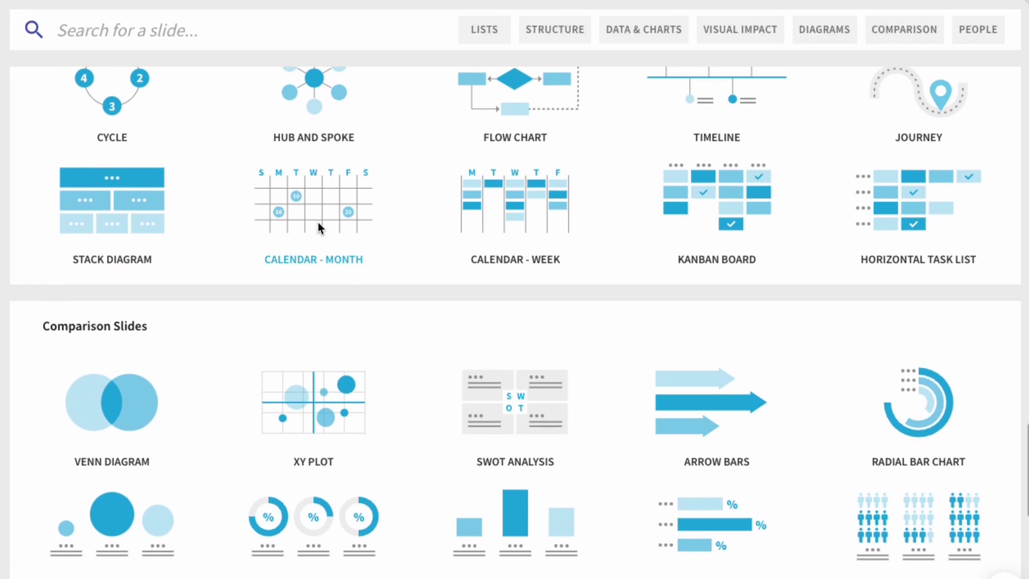
scroll(318, 221, down, 4)
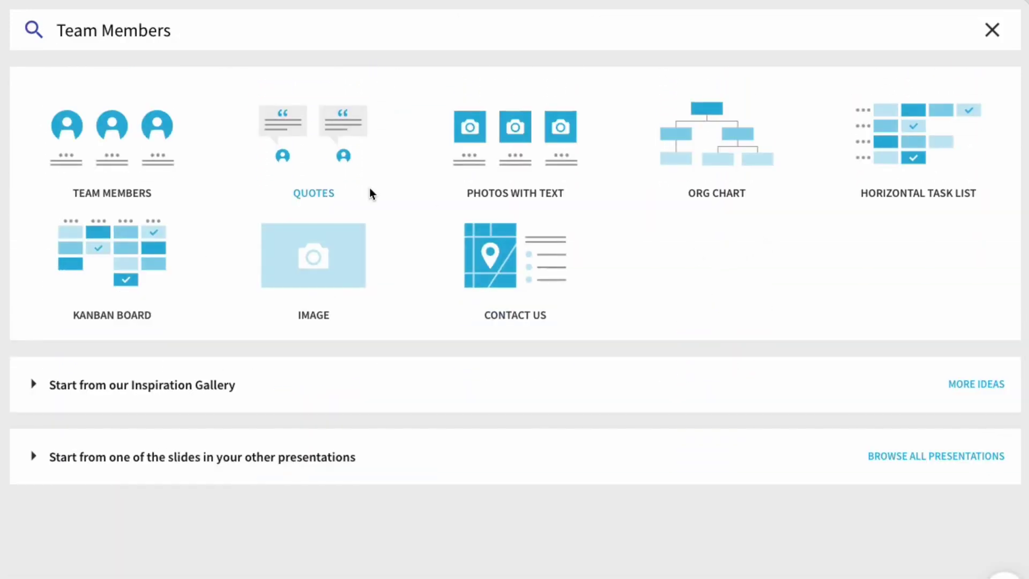
mouse_move(115, 133)
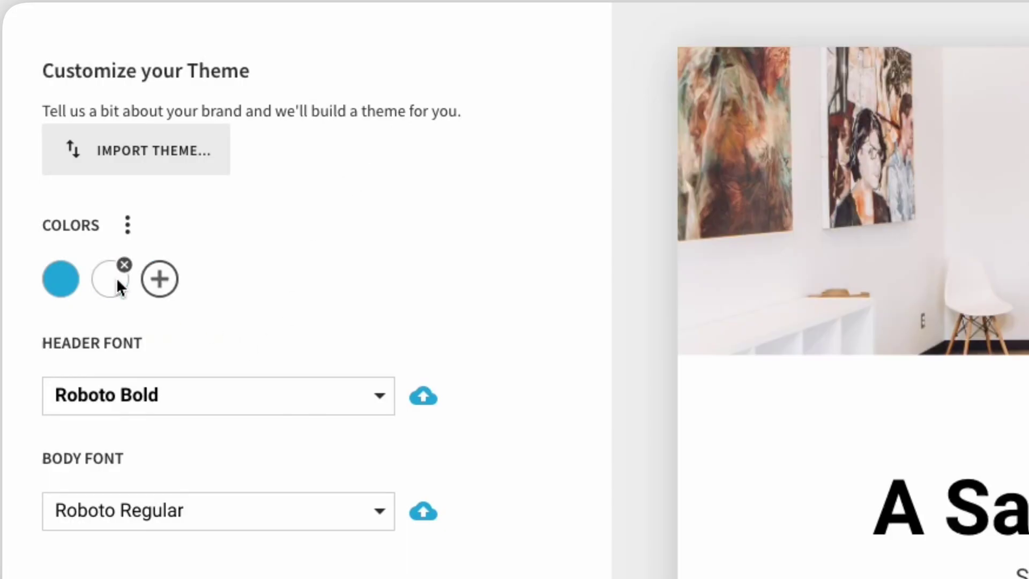
Step: Change the theme's white colour to black, hex 000000
click(114, 279)
drag(273, 518, 219, 525)
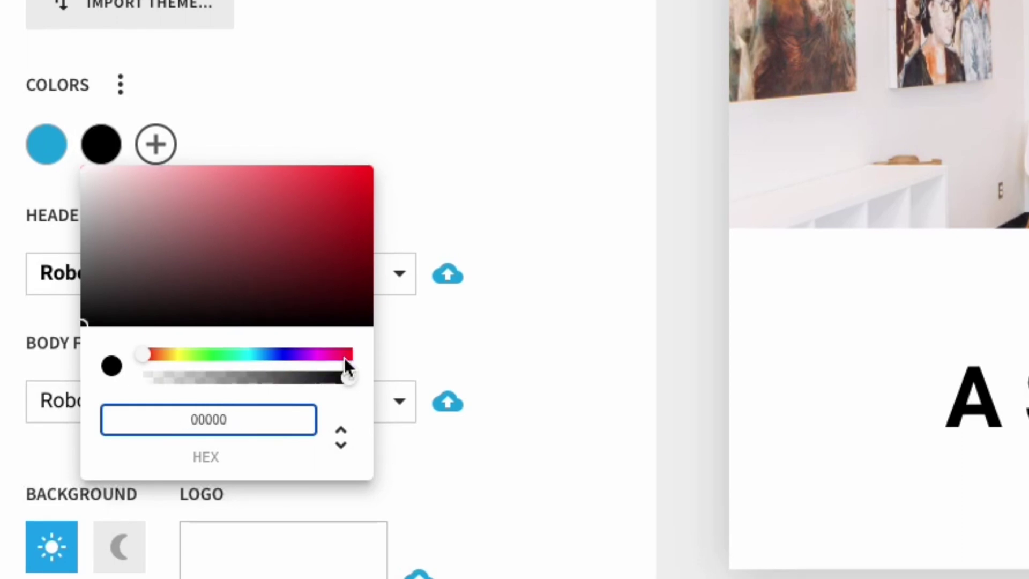
text(0)
click(530, 324)
Step: Keep the header font as Roboto Bold and open the custom font upload dialog
click(399, 273)
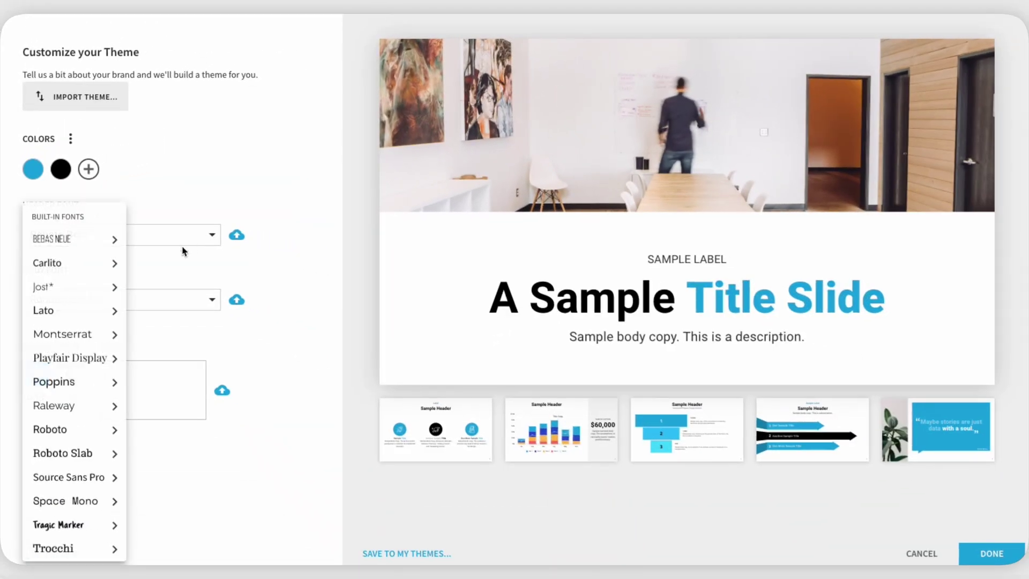
click(210, 279)
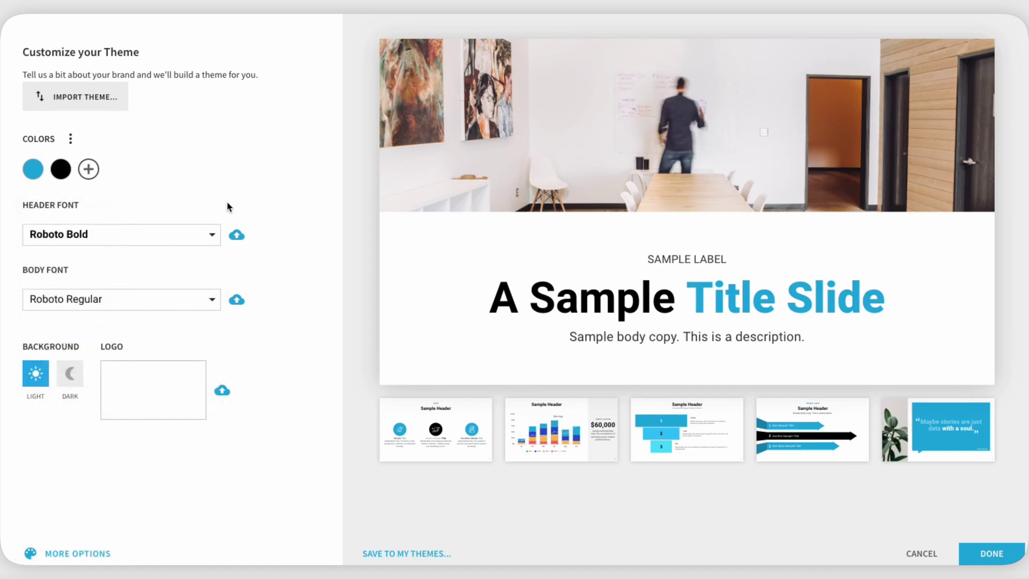
click(236, 236)
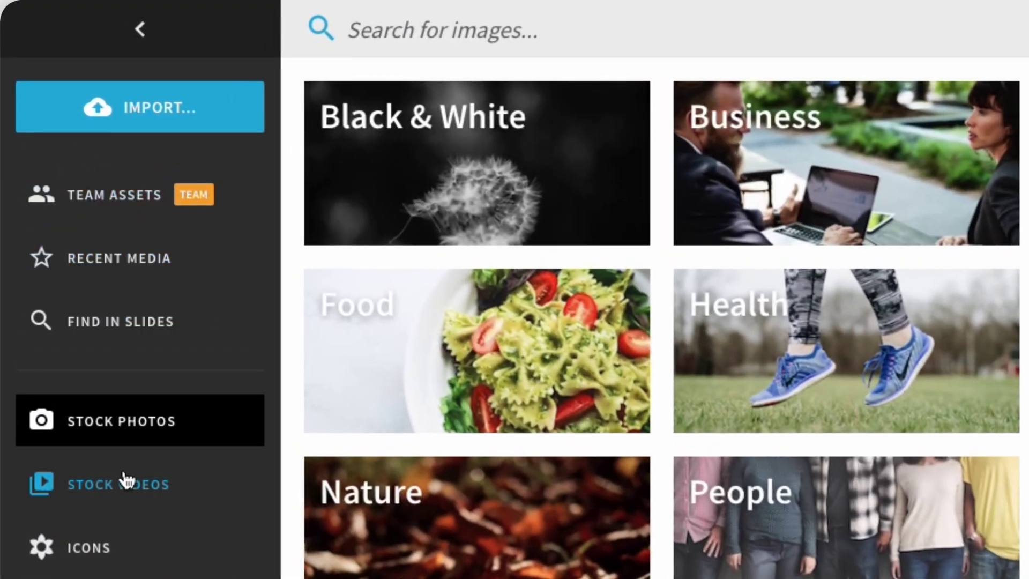
Step: Close the image library, go to blank slide 3, and show the Heading, Title and Body text options
click(140, 30)
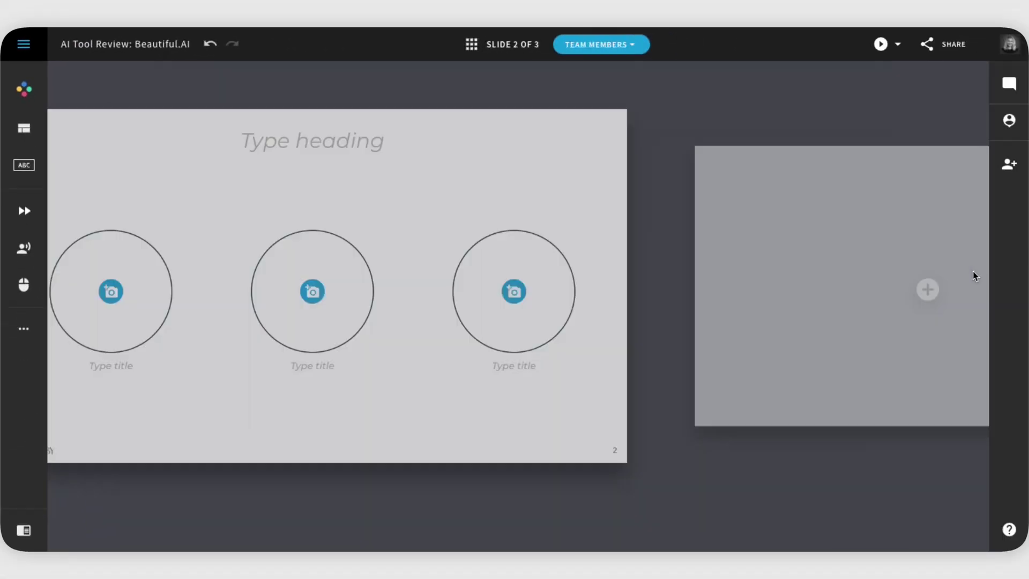
click(975, 276)
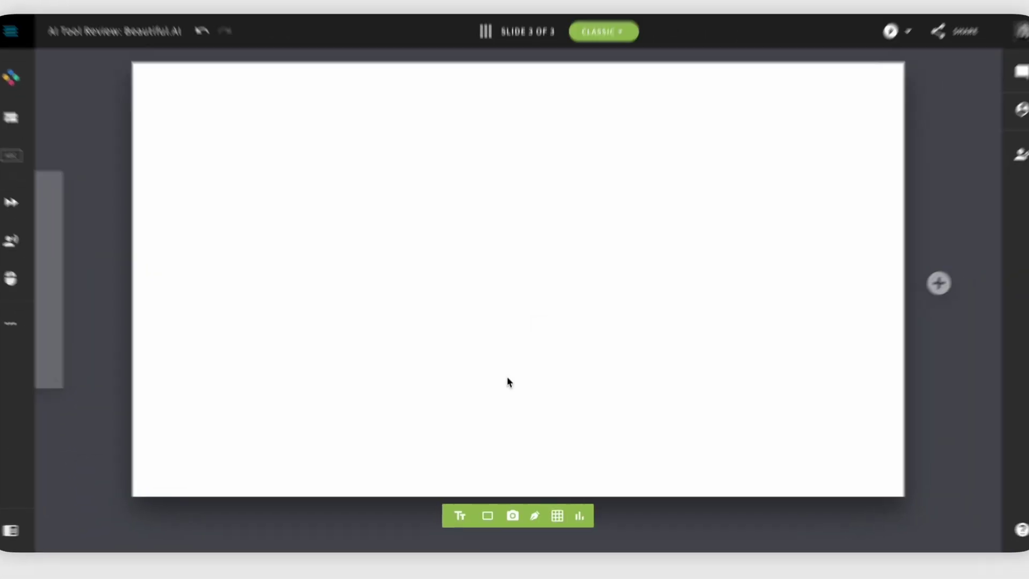
click(459, 515)
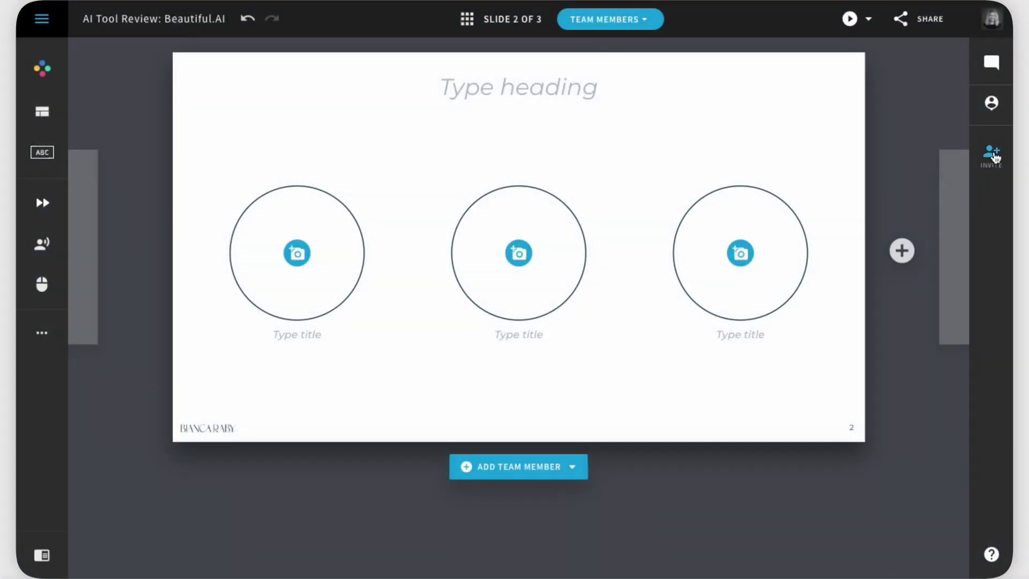
click(992, 154)
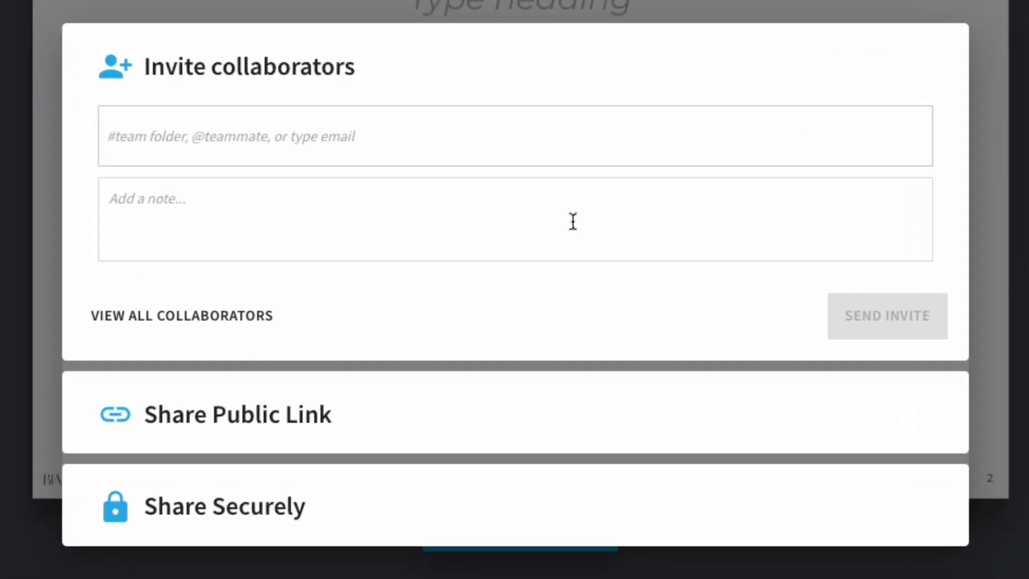
click(310, 419)
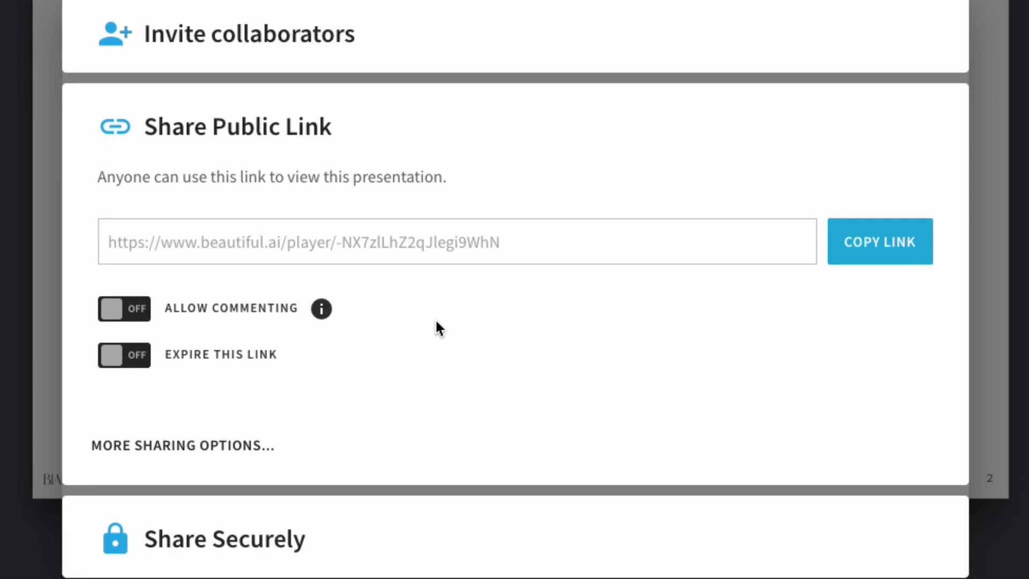
click(259, 528)
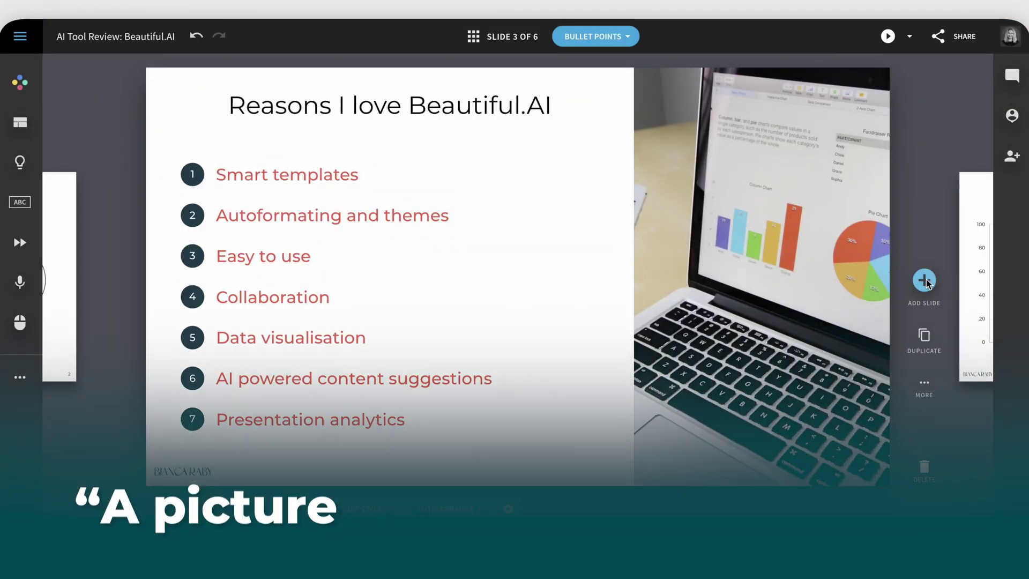
Step: Add a new slide with a column chart layout
click(925, 280)
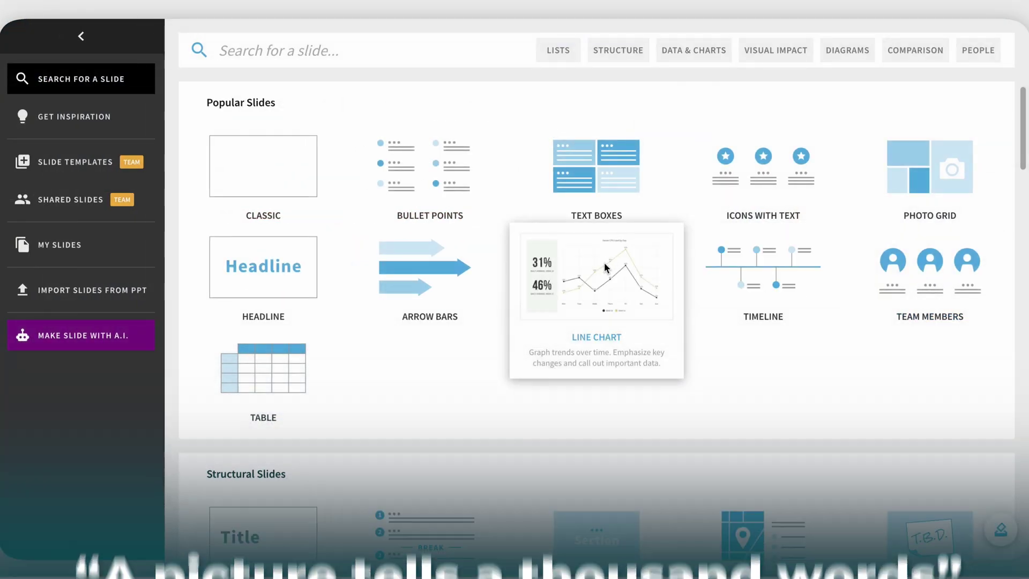
click(605, 266)
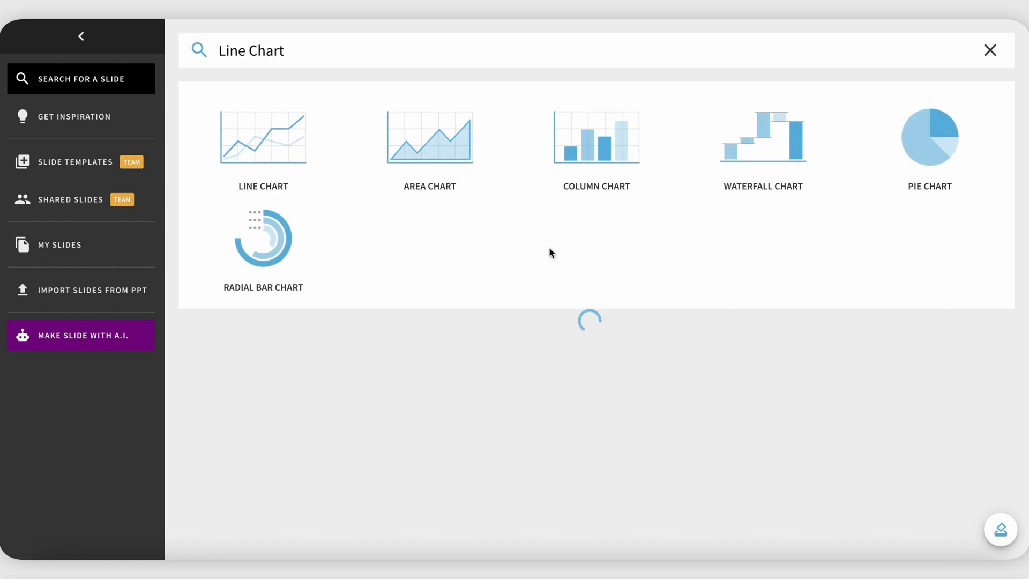
click(607, 137)
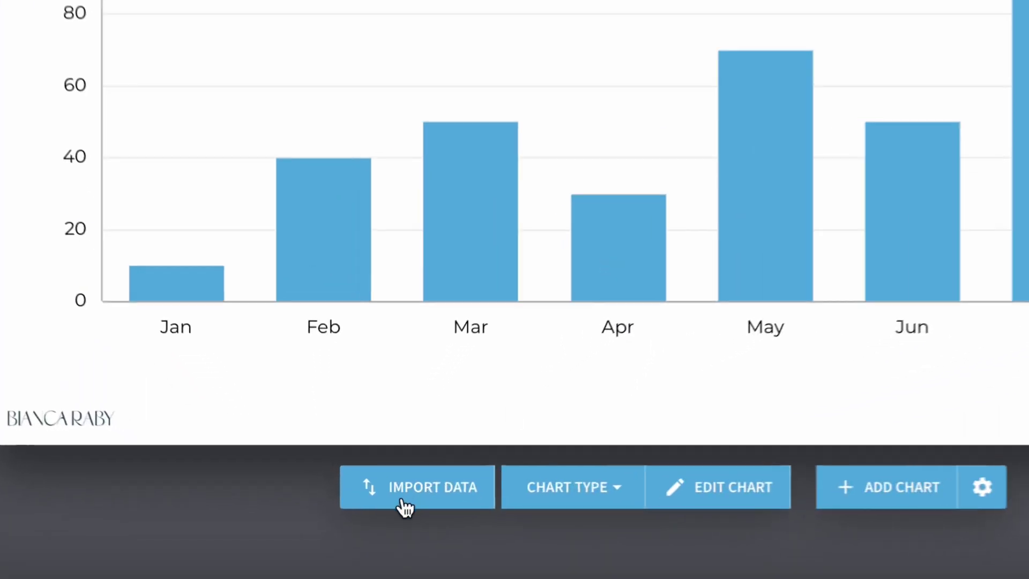
Step: Import cells A1:D12 from 'Why I love Beautiful AI.csv' to build the column chart
click(402, 501)
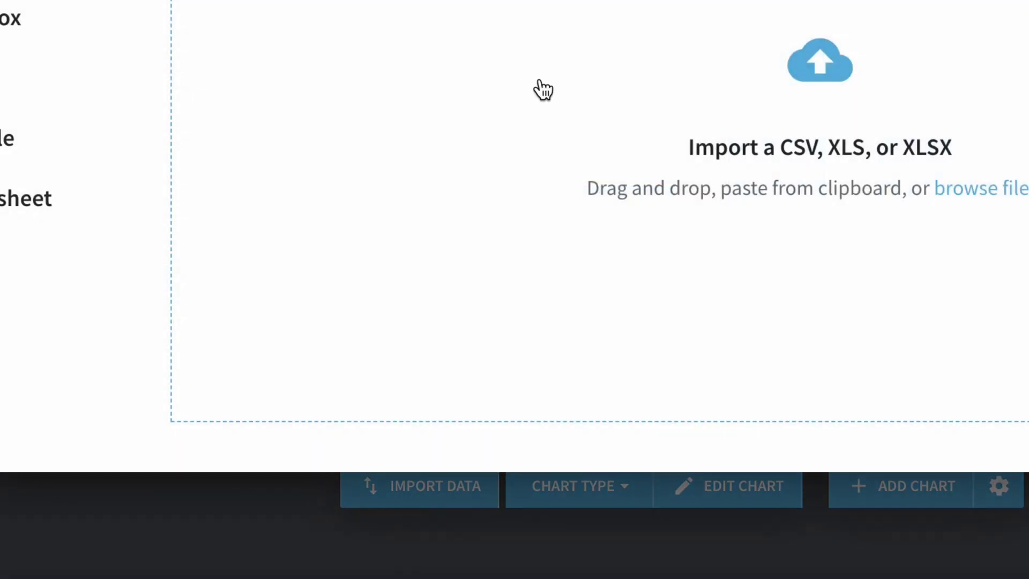
click(531, 112)
click(401, 95)
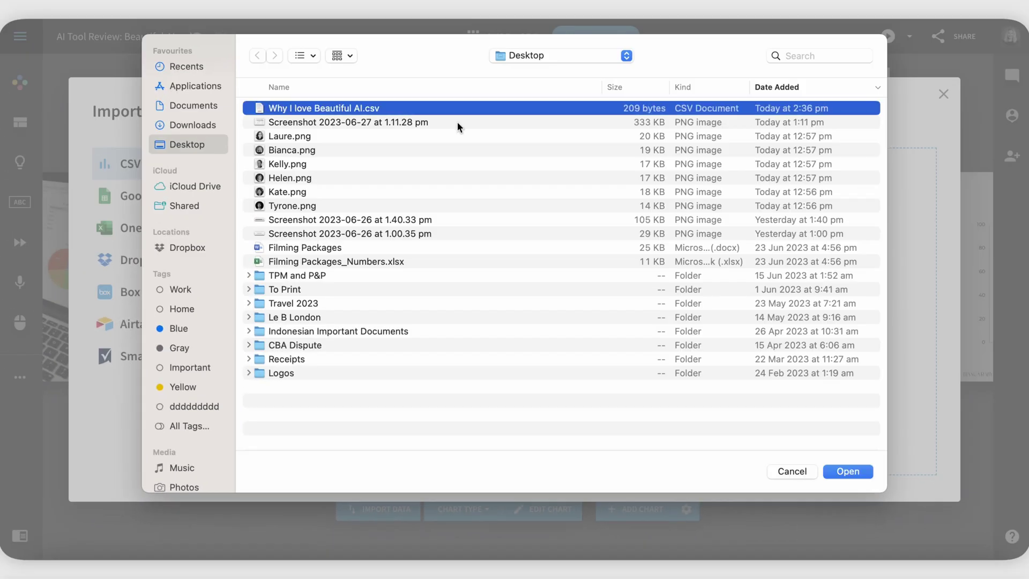
click(860, 474)
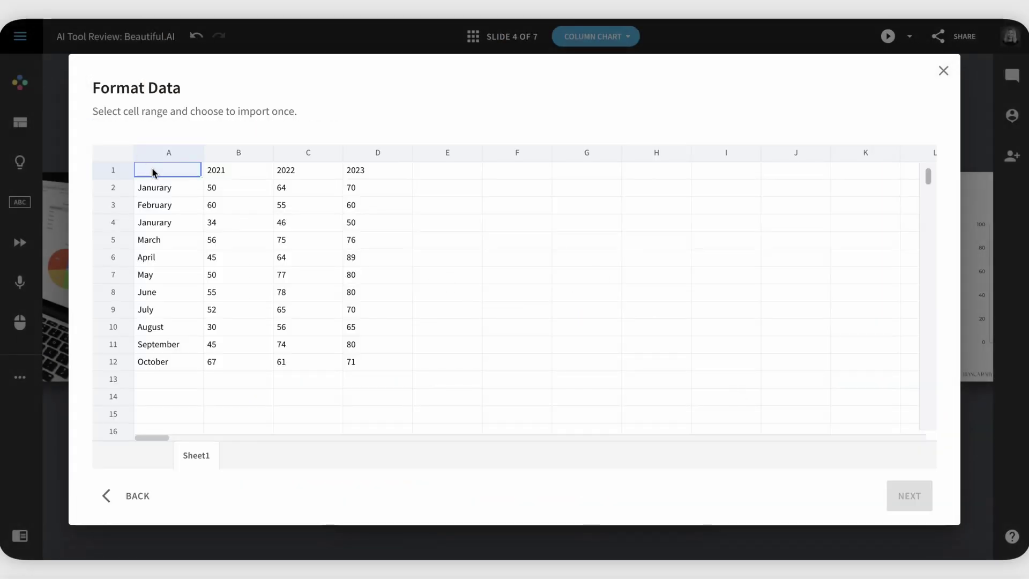
drag(154, 172, 355, 315)
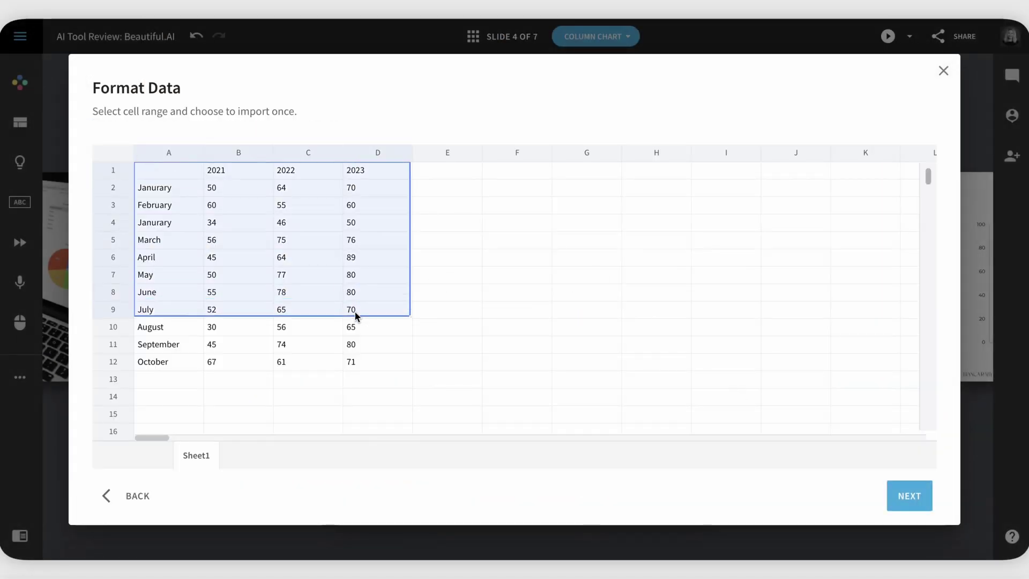
click(918, 498)
click(894, 511)
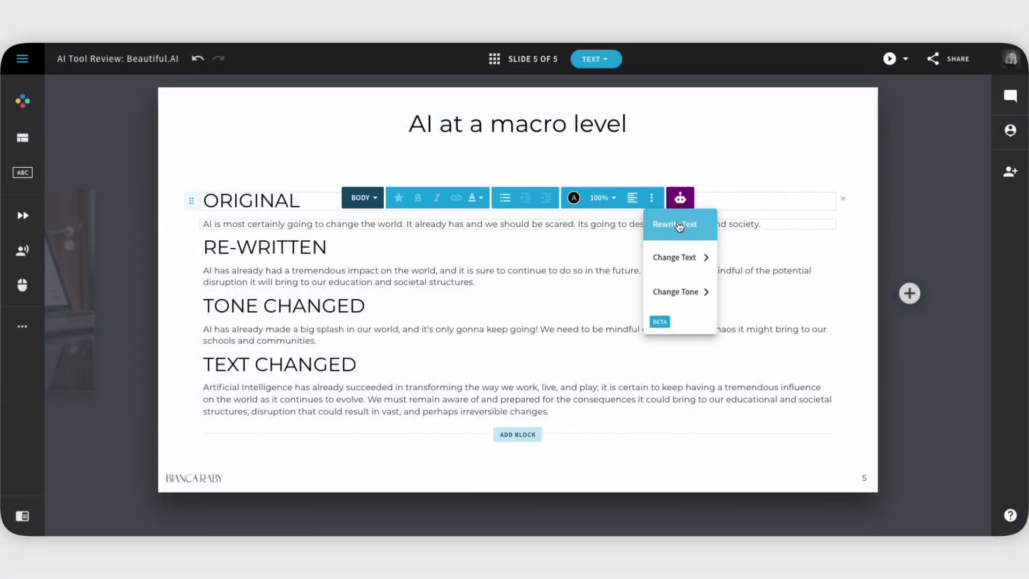
Step: Show the AI writing options for the RE-WRITTEN example paragraph
click(621, 277)
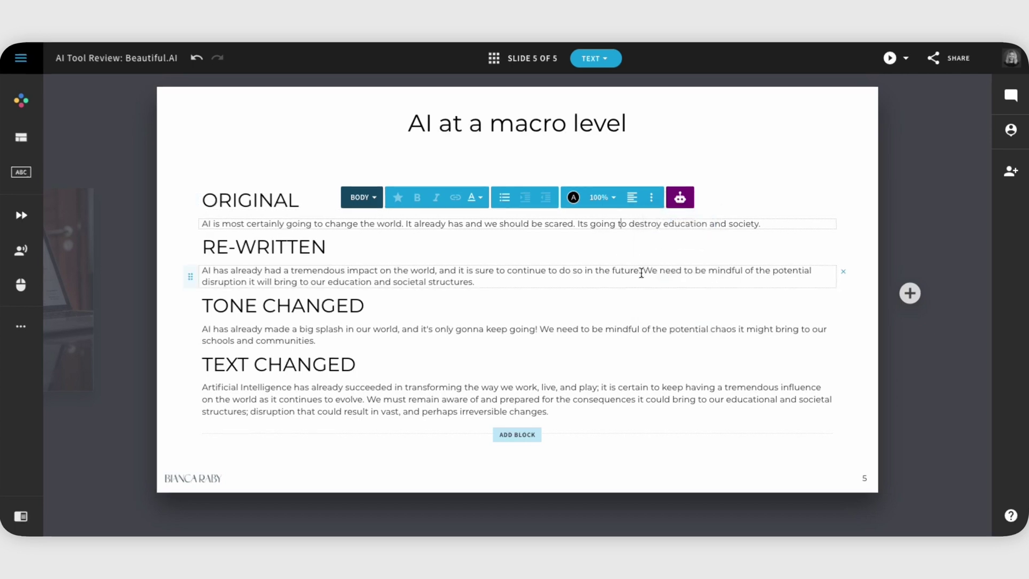
click(682, 246)
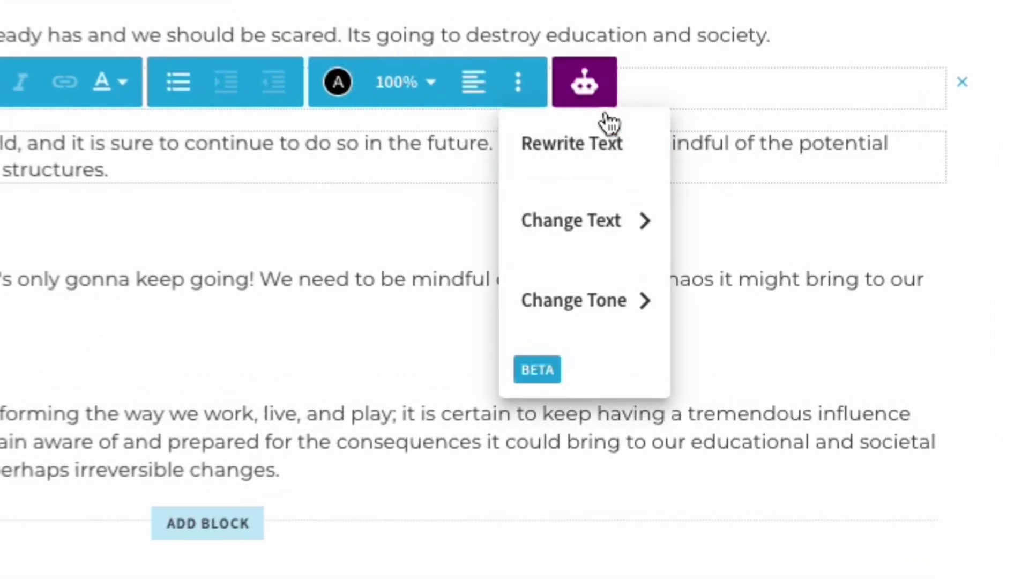
mouse_move(592, 305)
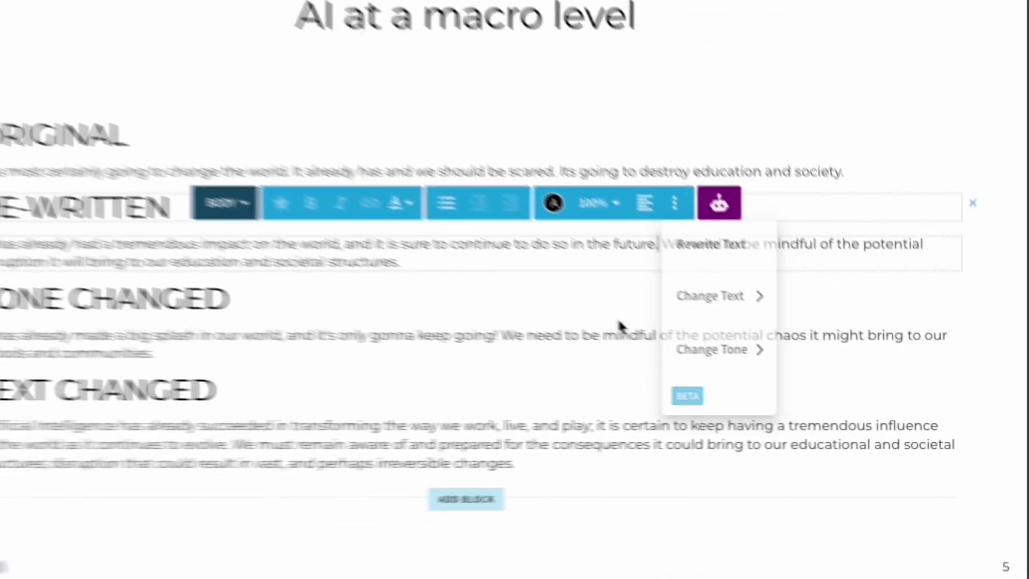
Step: Show the Change Tone and Change Text AI options for the TONE CHANGED paragraph
click(555, 277)
click(736, 289)
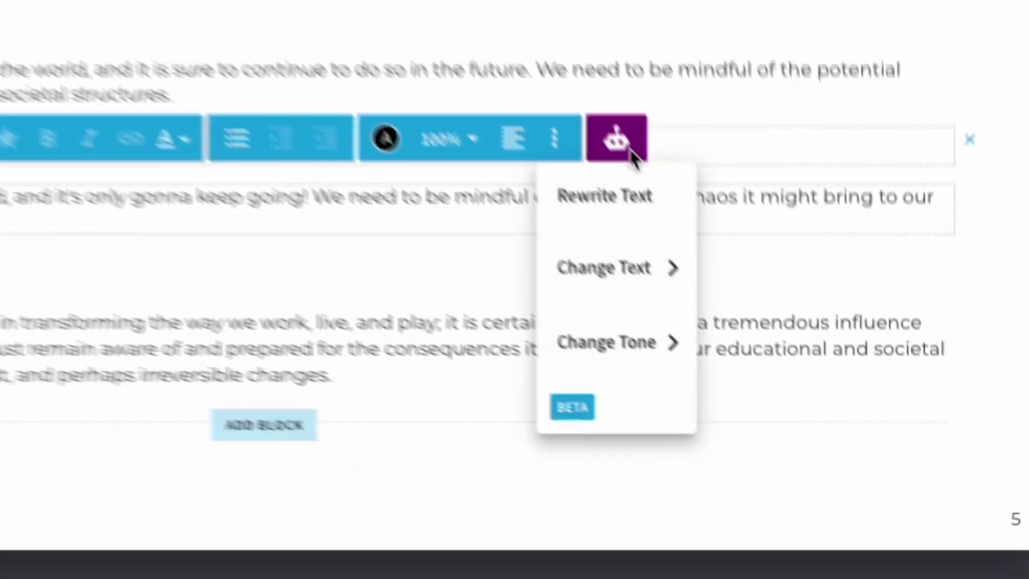
mouse_move(725, 383)
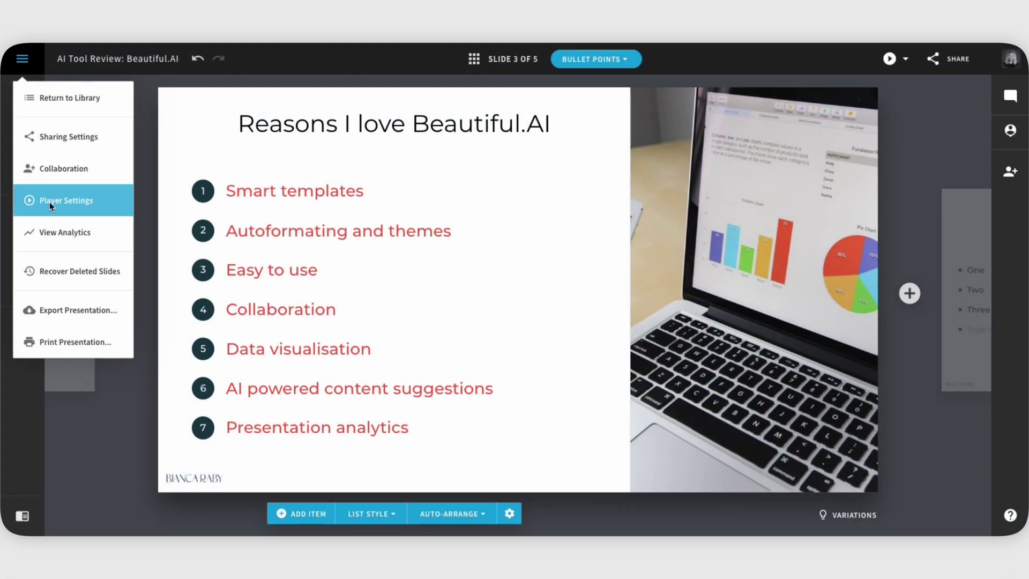
Step: Open View Analytics from the presentation menu to see the viewing statistics
click(58, 232)
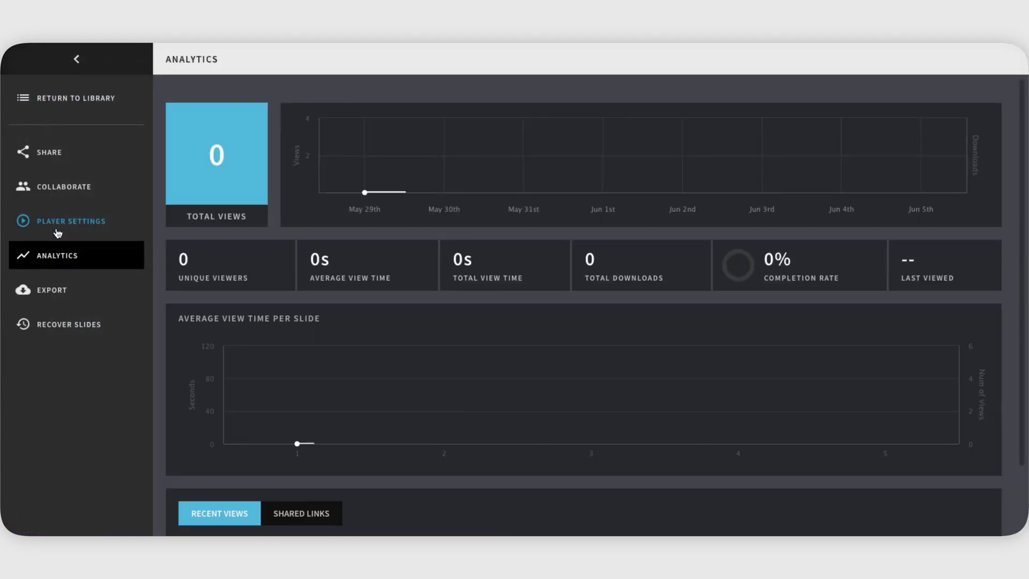